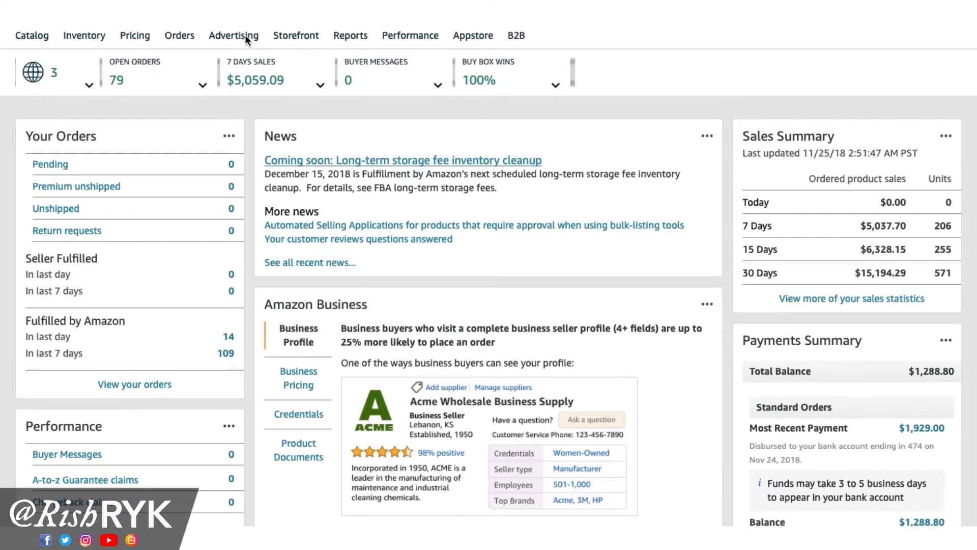
- Open the Campaign Manager and start creating a Sponsored Products campaign
mouse_move(236, 40)
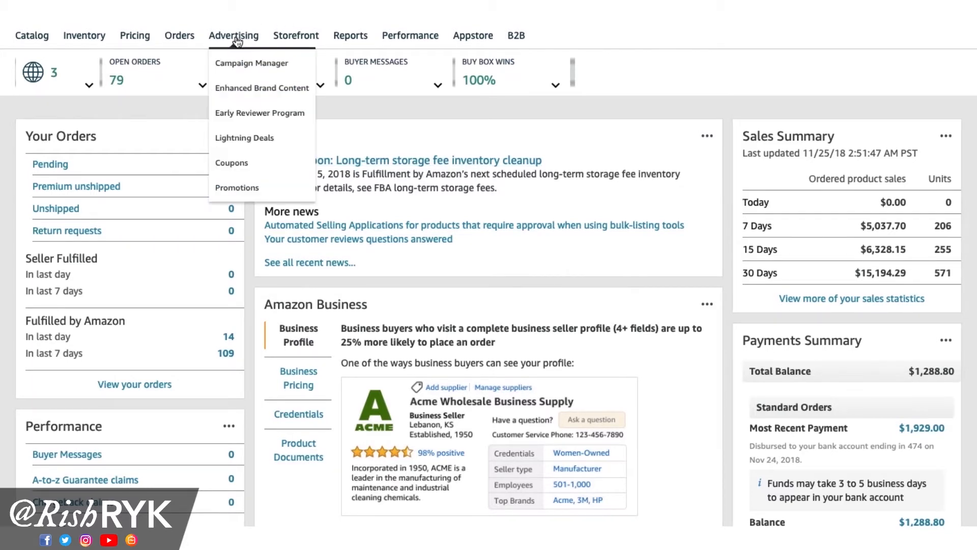
click(254, 64)
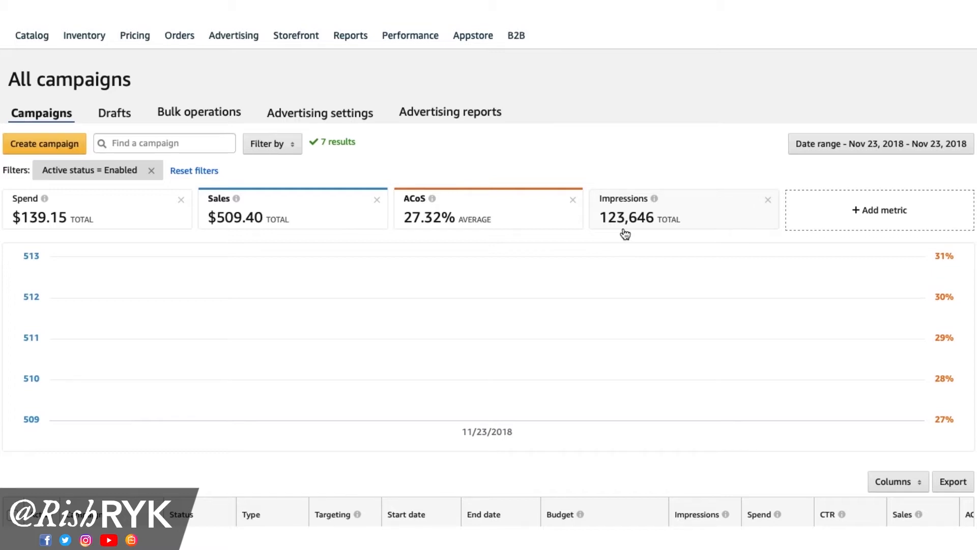
click(44, 145)
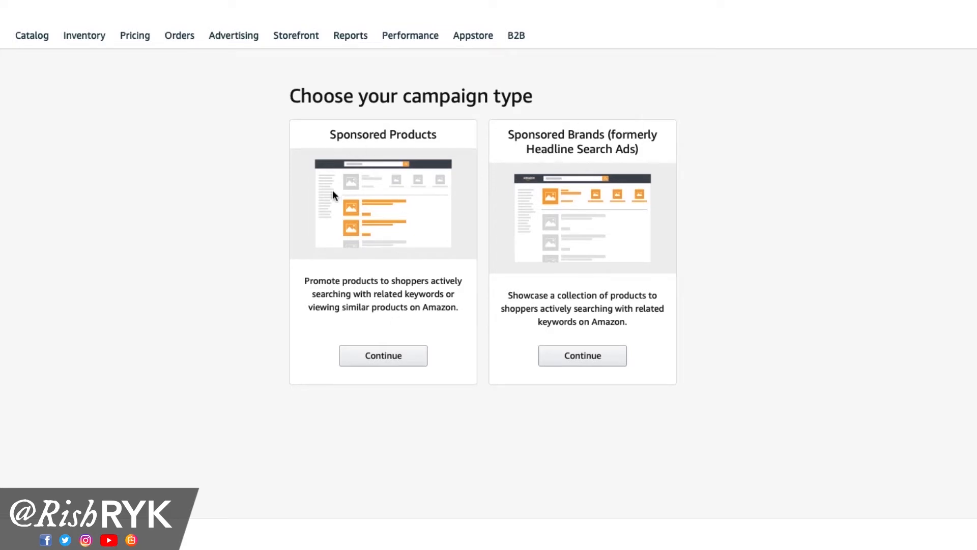
click(377, 356)
- Name the new campaign Demo_competition_snatcher
click(281, 177)
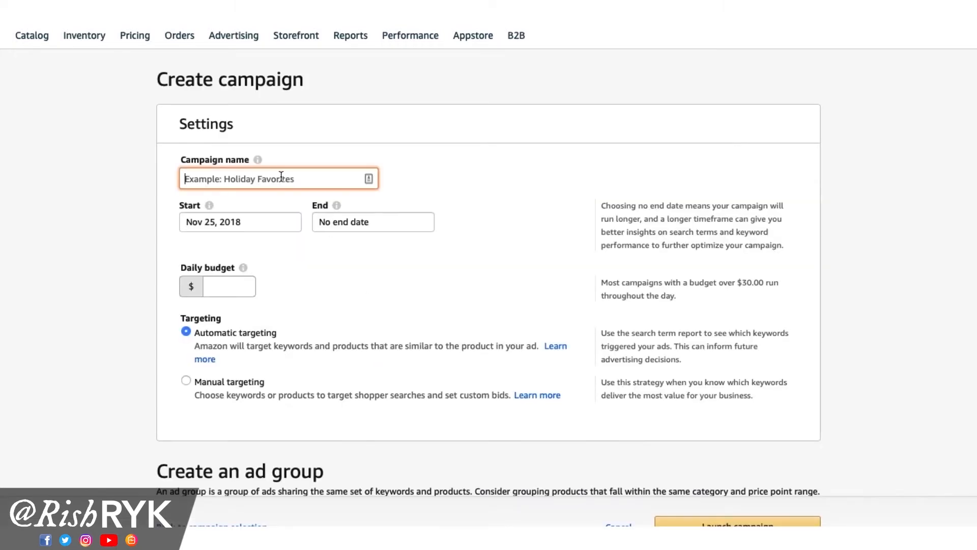
text(Demo_competition_)
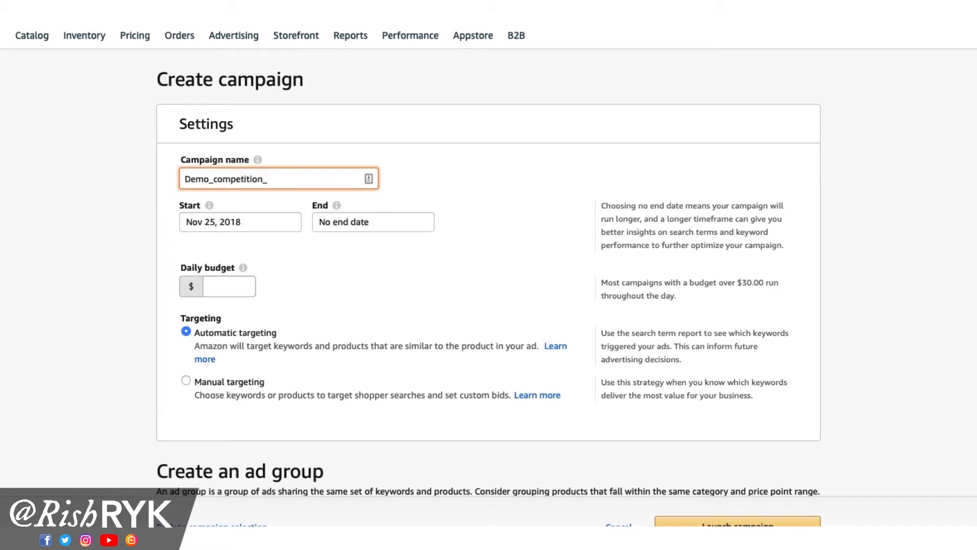
text(snatcher)
- Set the campaign's daily budget to $15 and choose manual targeting
click(212, 285)
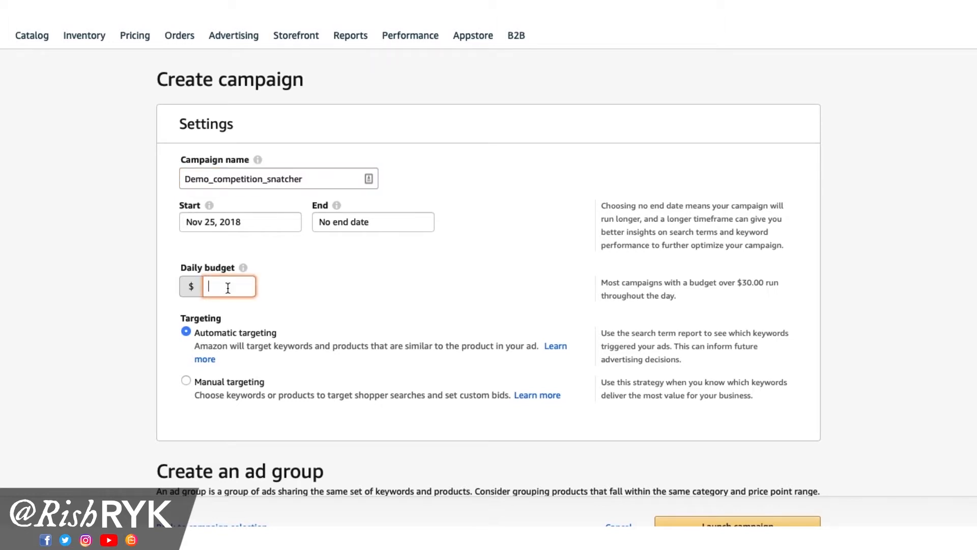
text(15)
click(295, 304)
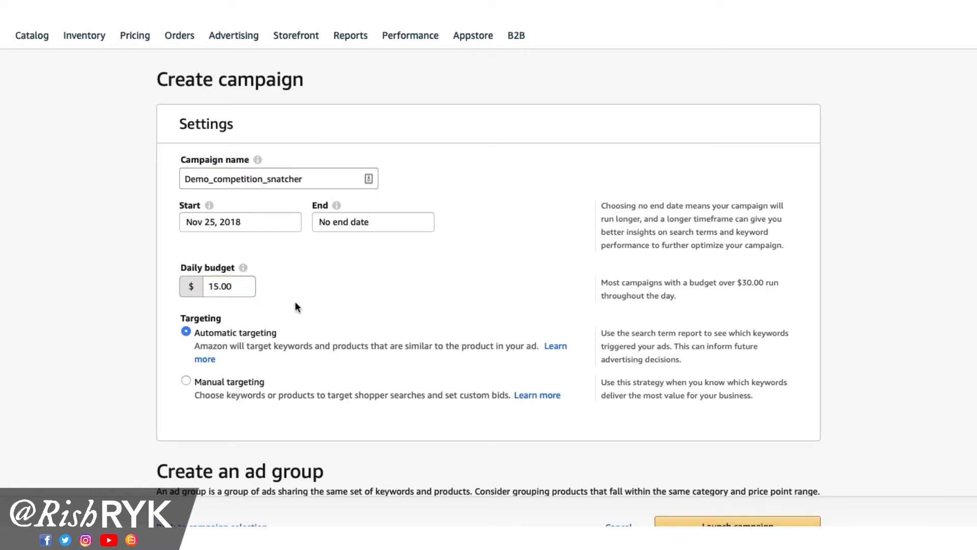
click(254, 386)
- Name the campaign's ad group demo_copyCat
scroll(253, 381, down, 4)
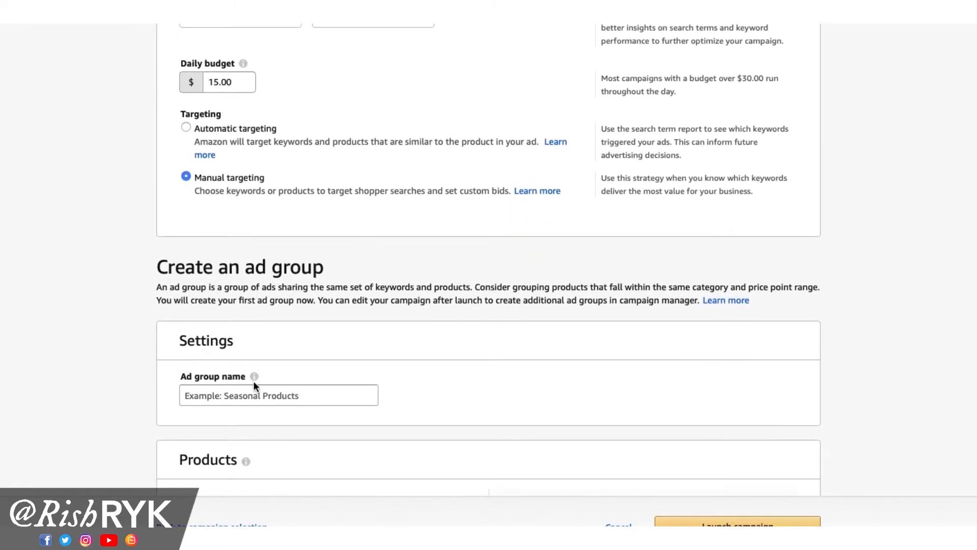
click(250, 396)
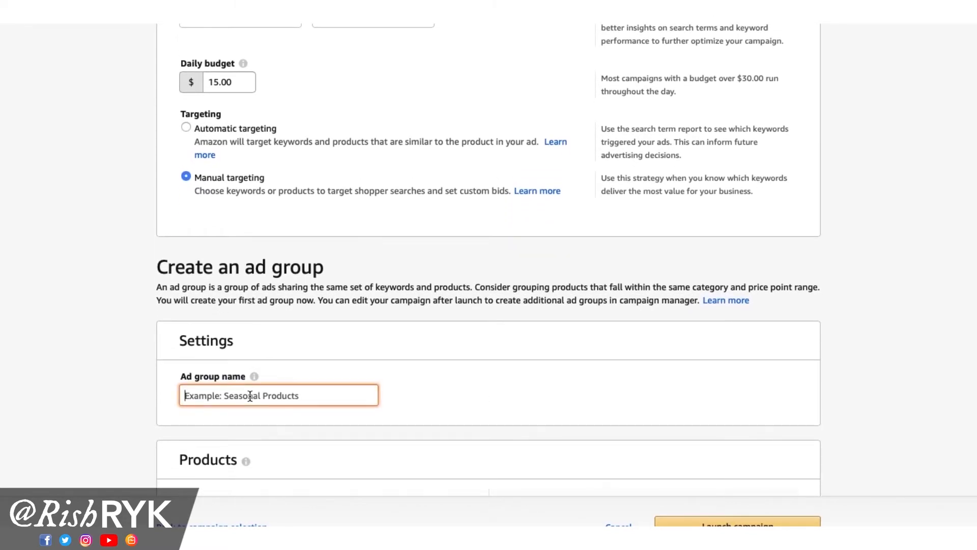
text(de)
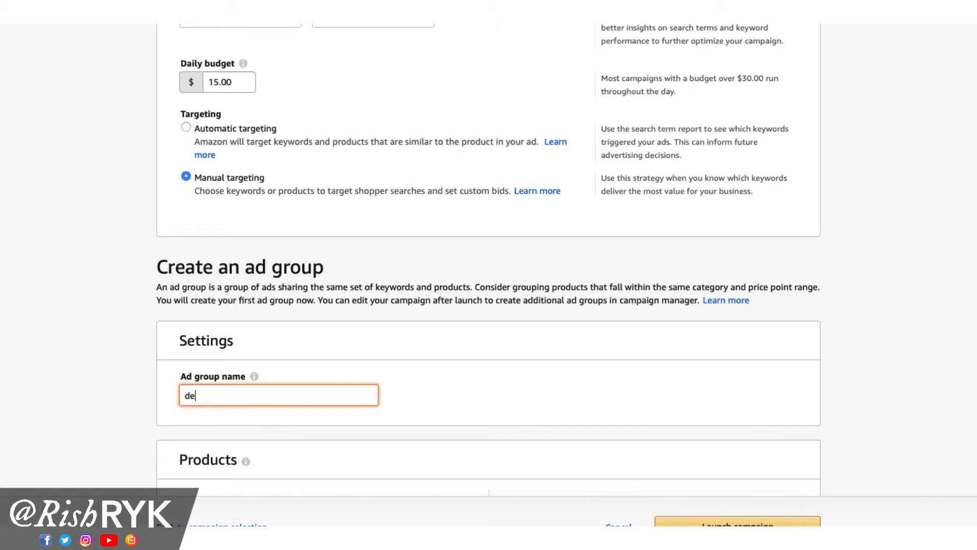
text(mo_copyCat)
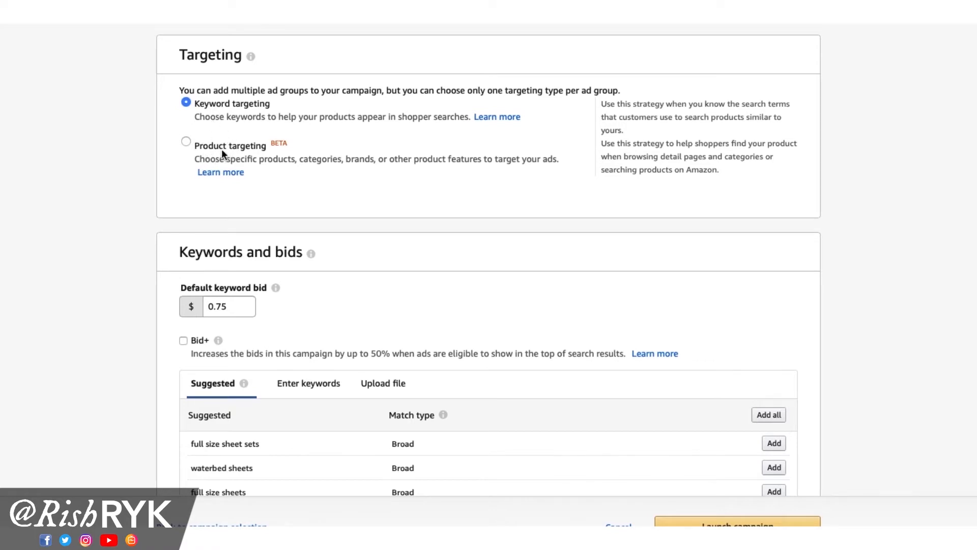
- Set the ad group to product targeting and read through the help article on that targeting type
click(250, 146)
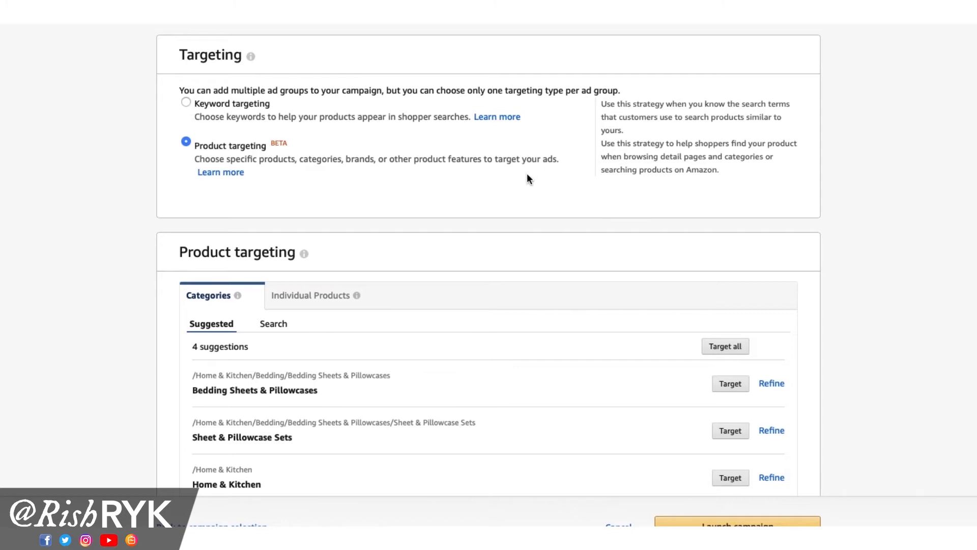
click(222, 175)
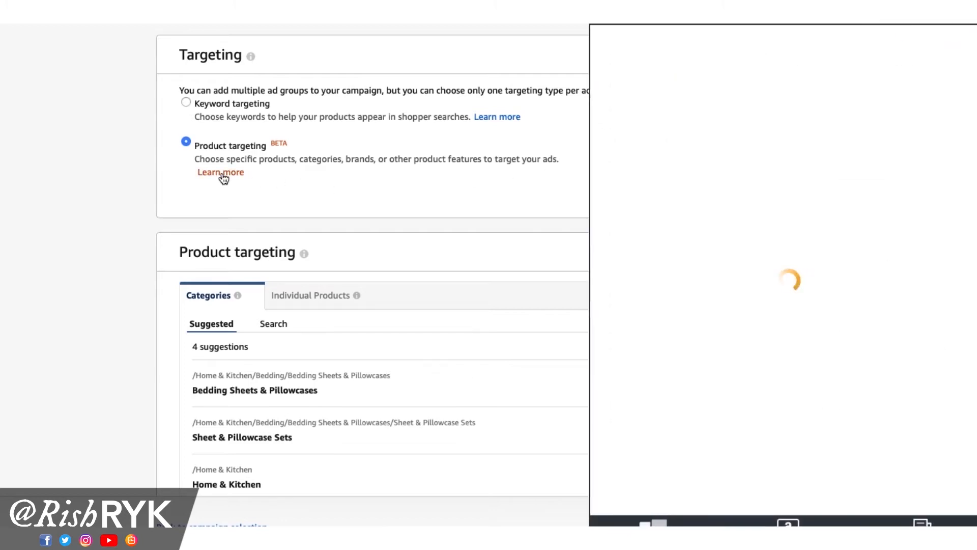
scroll(863, 226, down, 3)
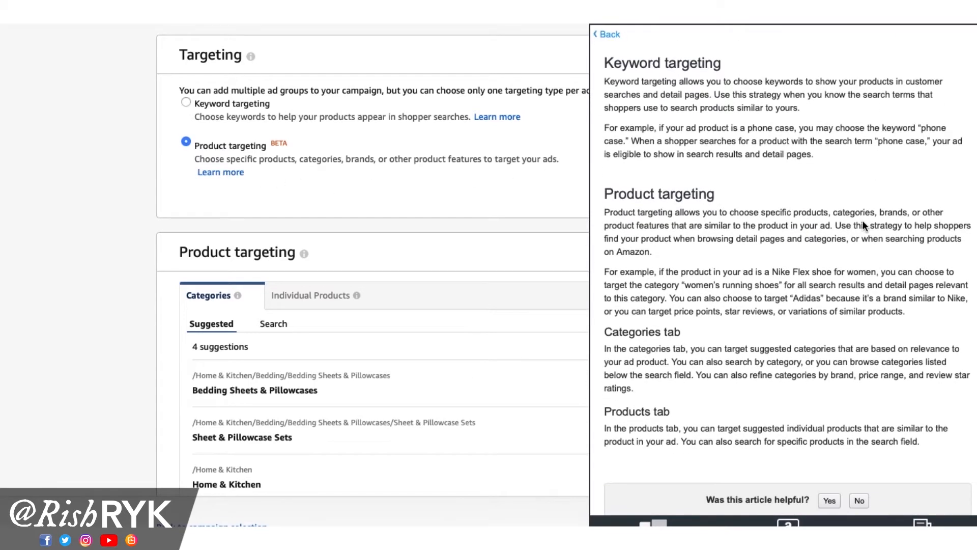
scroll(863, 223, up, 3)
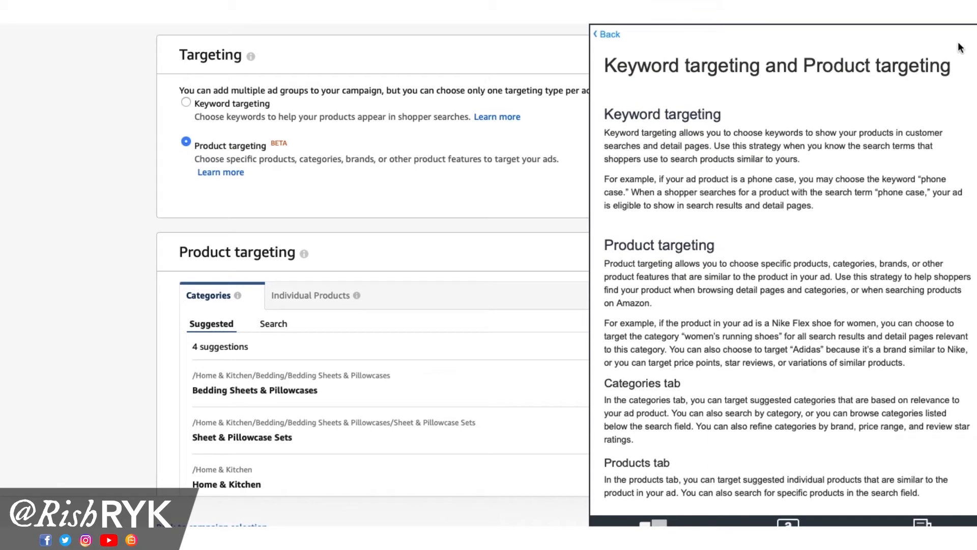
click(964, 43)
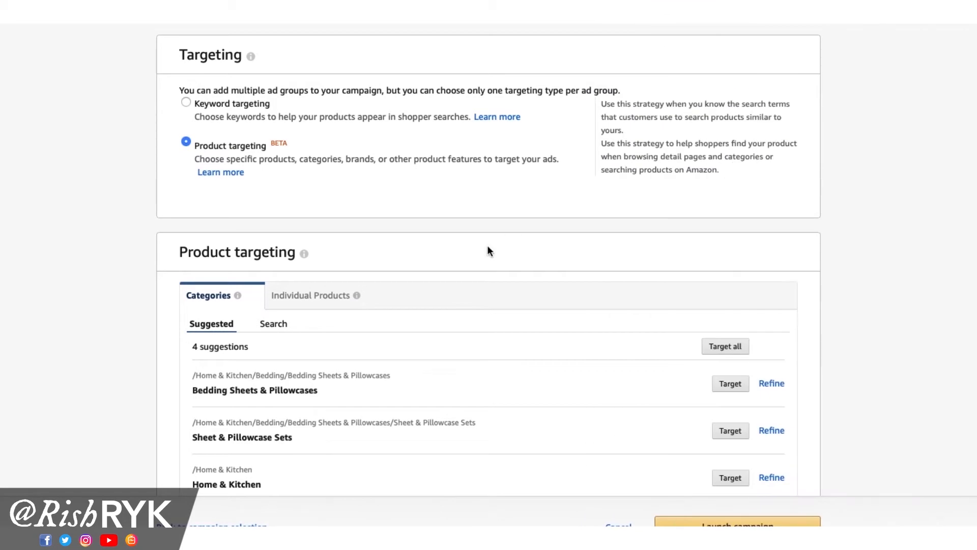
- Browse the full list of targetable categories instead of the suggestions and expand Grocery & Gourmet Food
scroll(402, 236, down, 2)
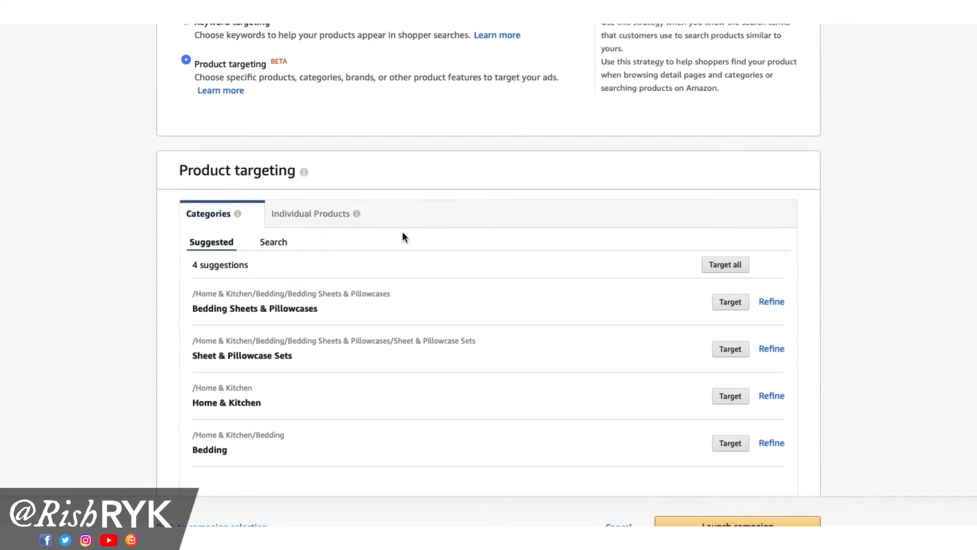
scroll(402, 232, down, 1)
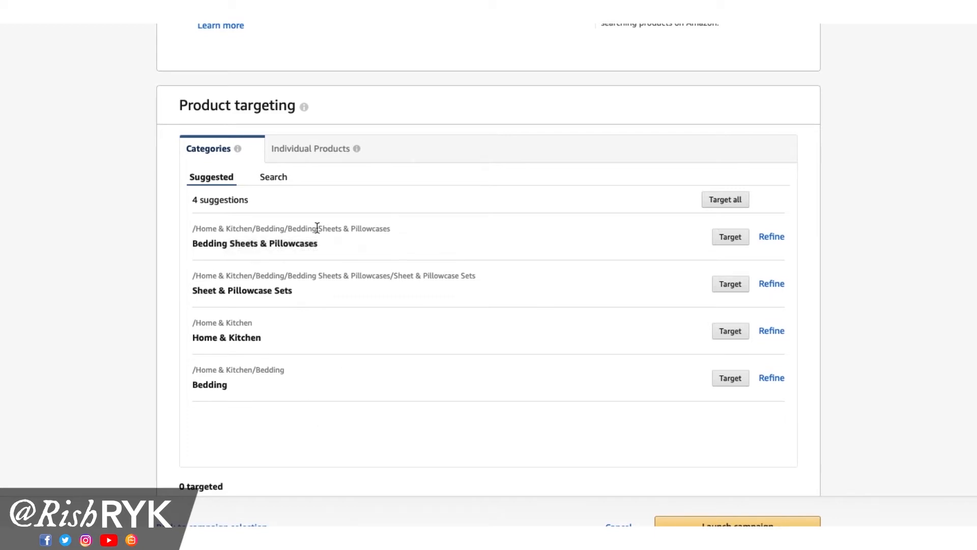
click(274, 179)
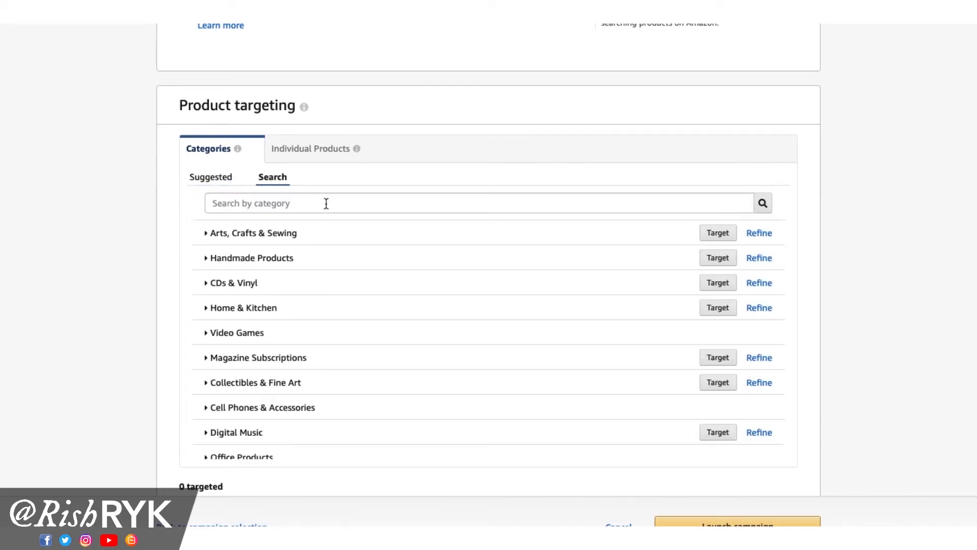
click(334, 206)
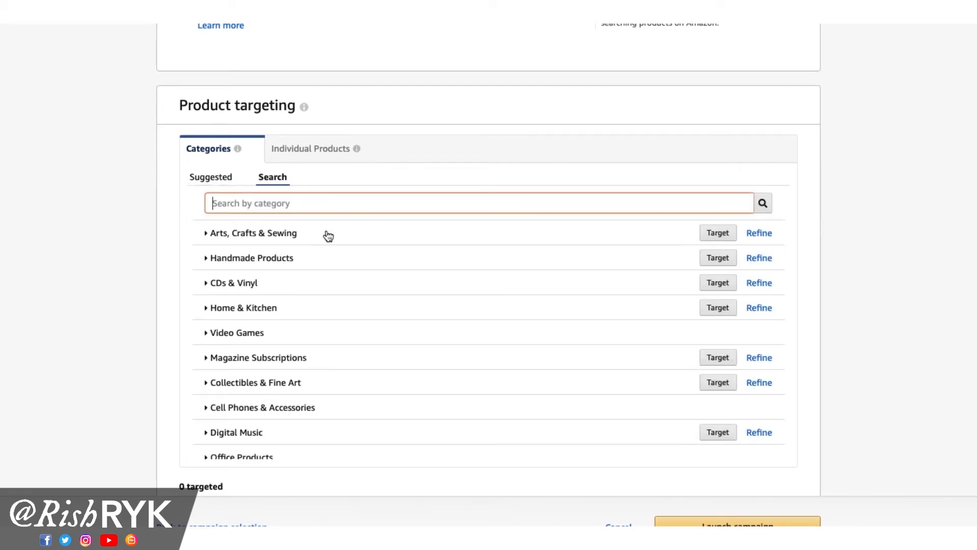
scroll(312, 288, down, 3)
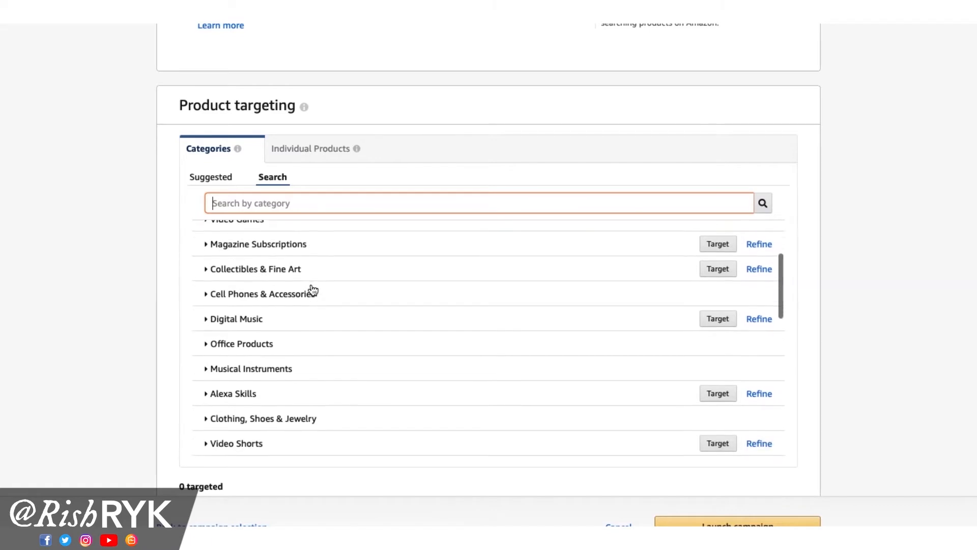
scroll(312, 289, down, 10)
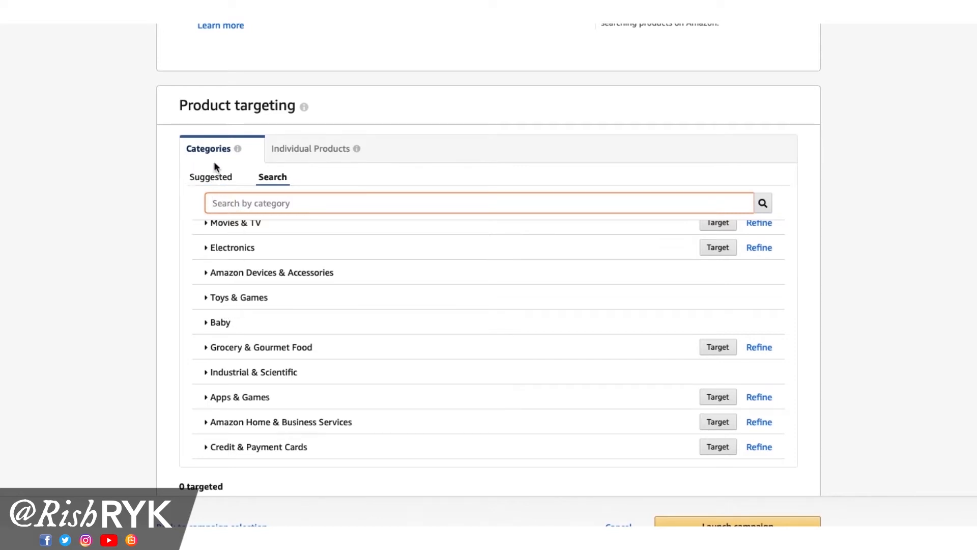
click(206, 347)
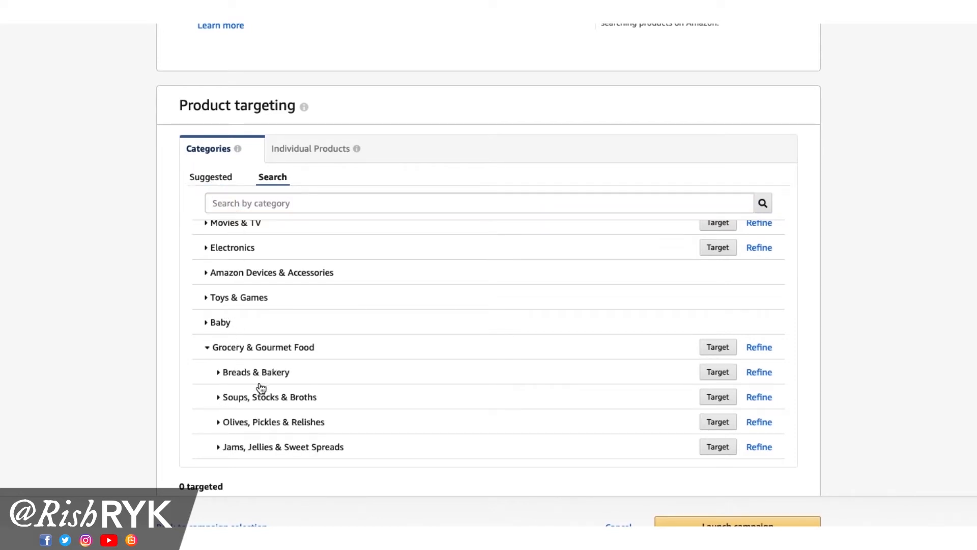
- Target the Butter & Margarine category under Dairy, Cheese & Eggs
scroll(295, 406, down, 3)
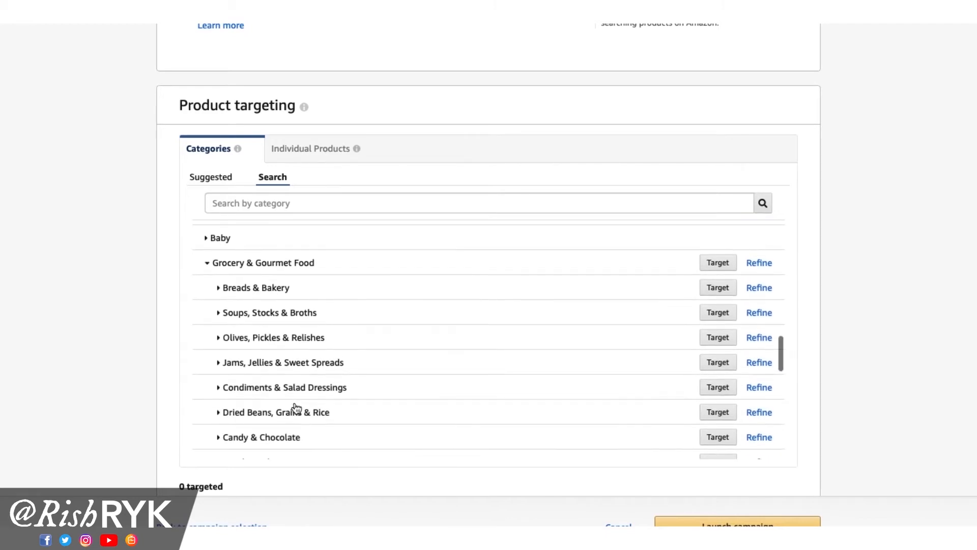
scroll(295, 409, down, 1)
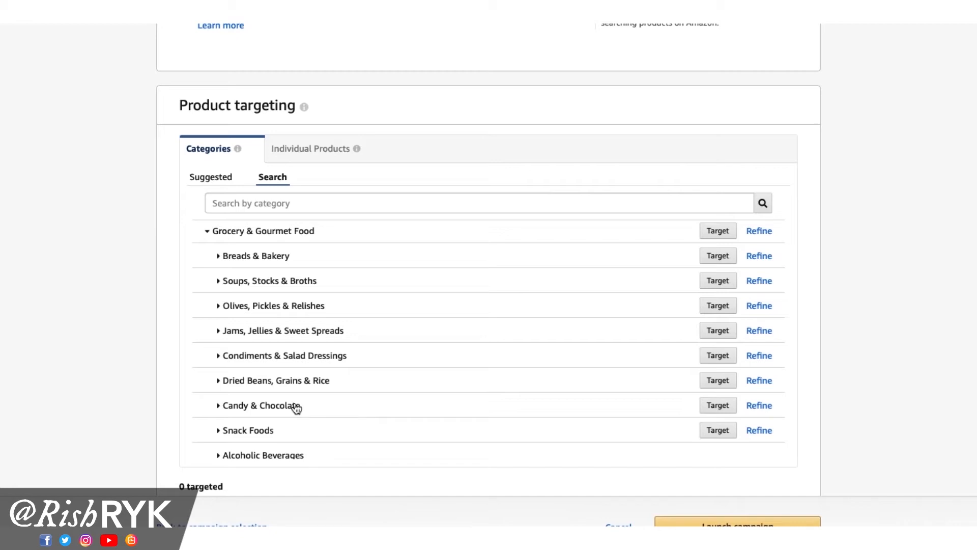
scroll(295, 407, down, 2)
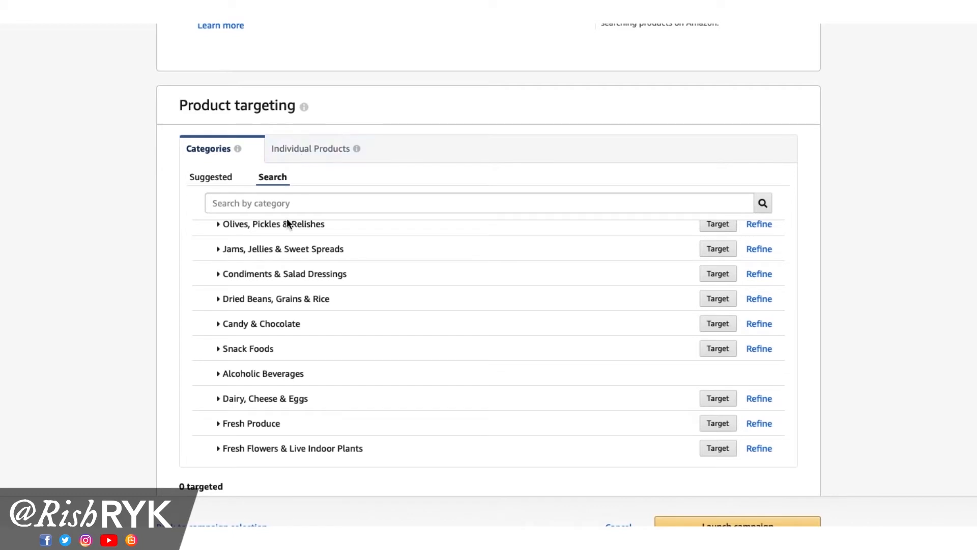
scroll(272, 280, down, 1)
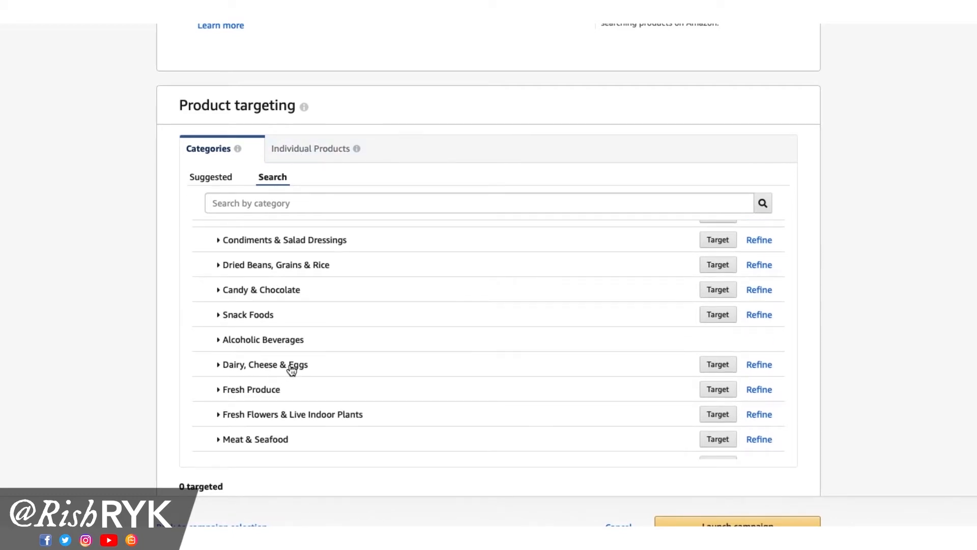
click(291, 368)
scroll(295, 395, down, 2)
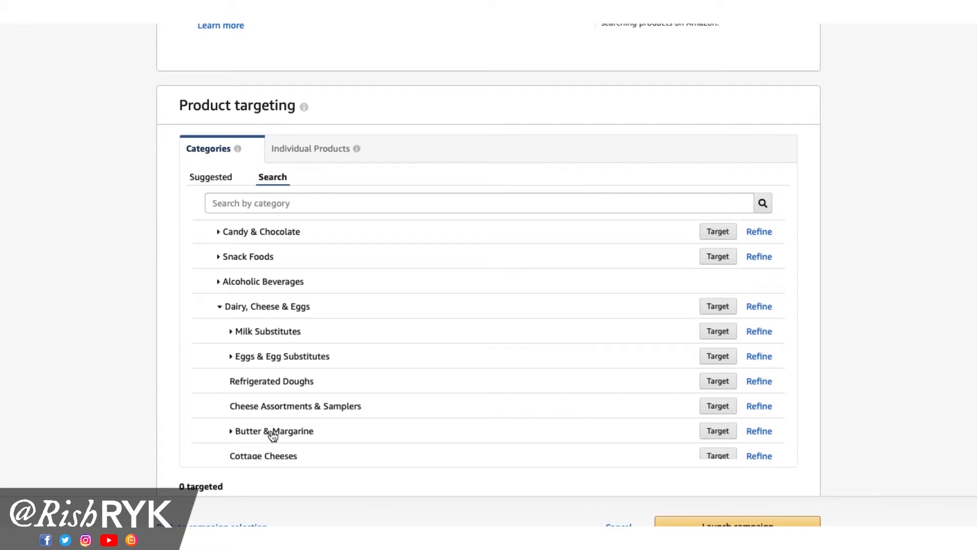
click(266, 432)
scroll(361, 437, down, 1)
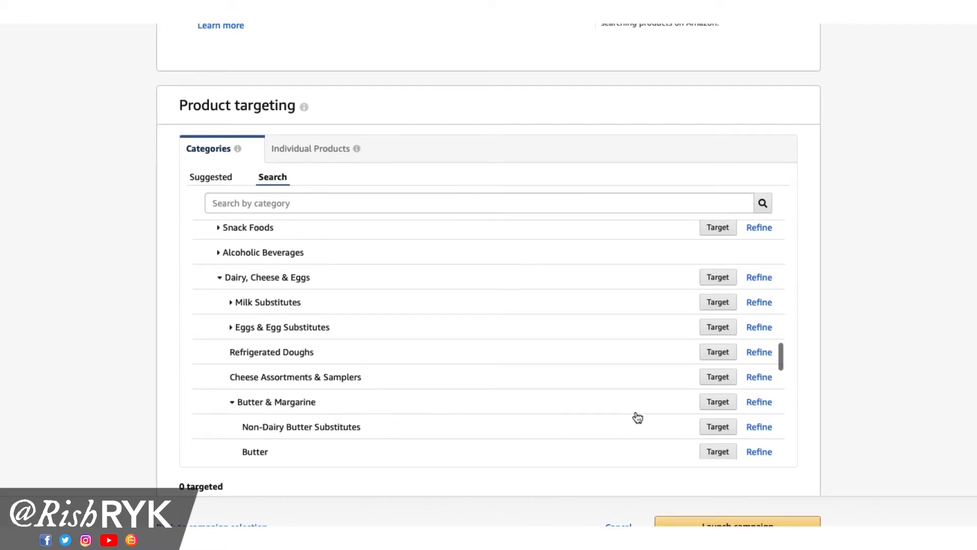
click(724, 410)
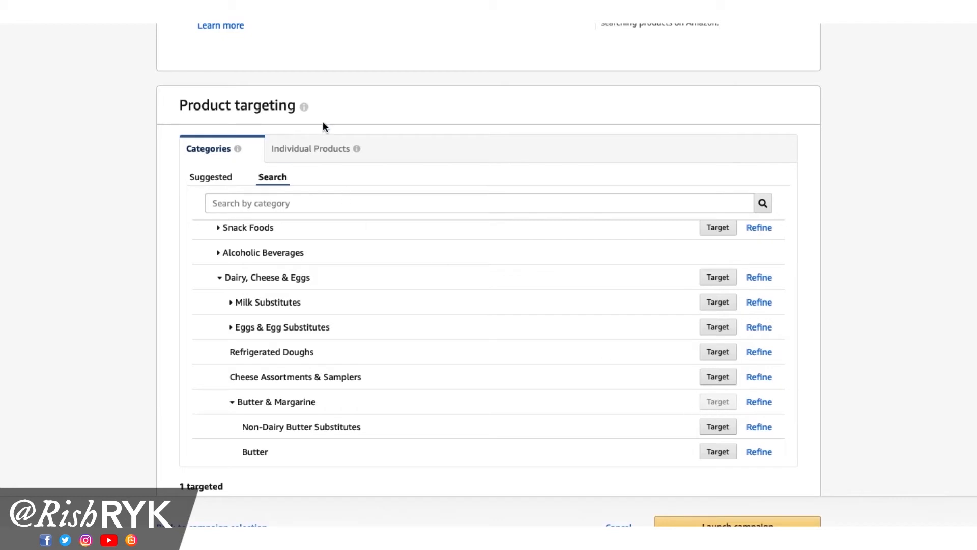
- Search the individual products available for targeting for "garlic press"
click(329, 150)
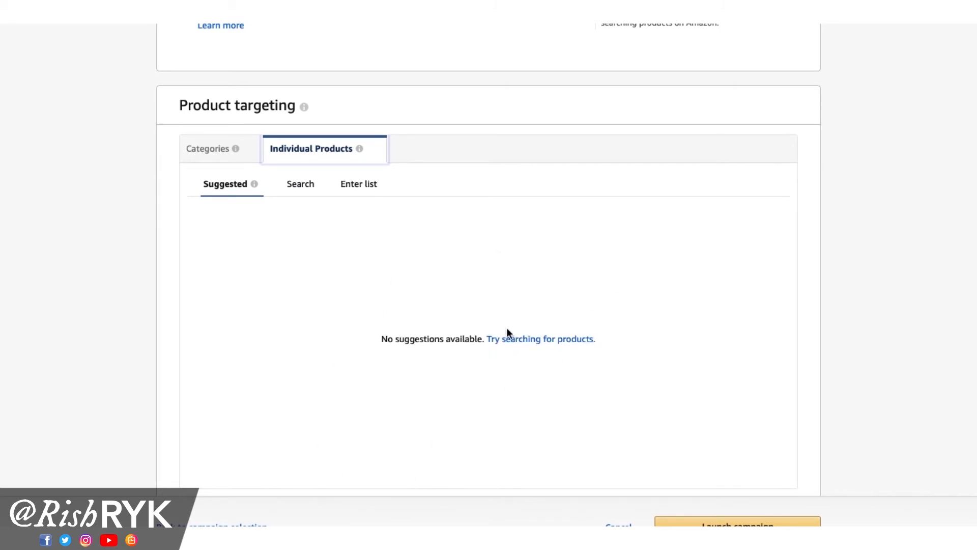
click(311, 189)
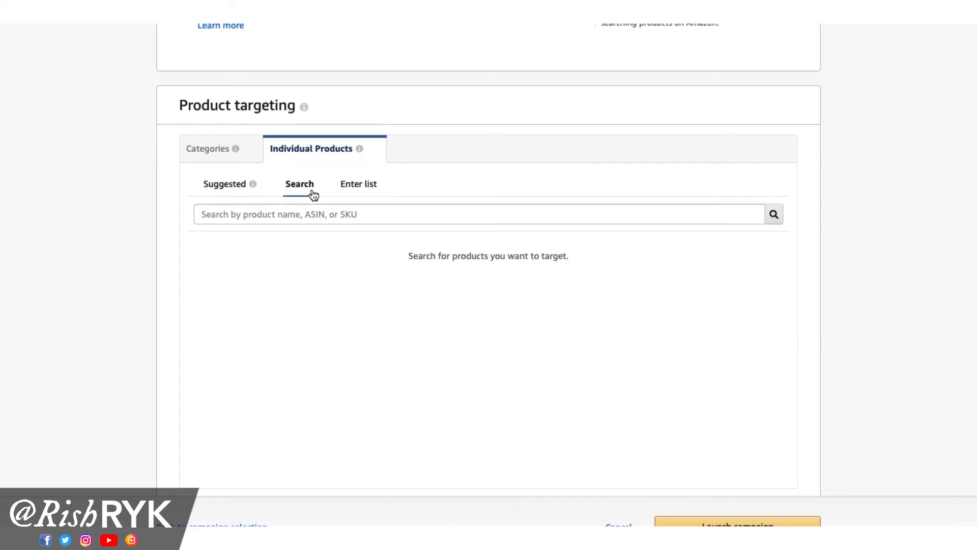
click(324, 213)
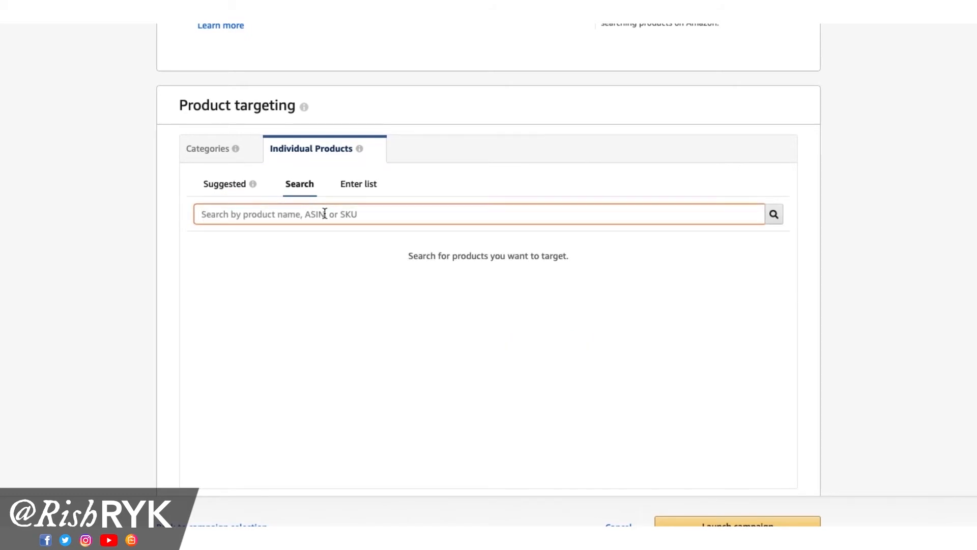
text(garlic)
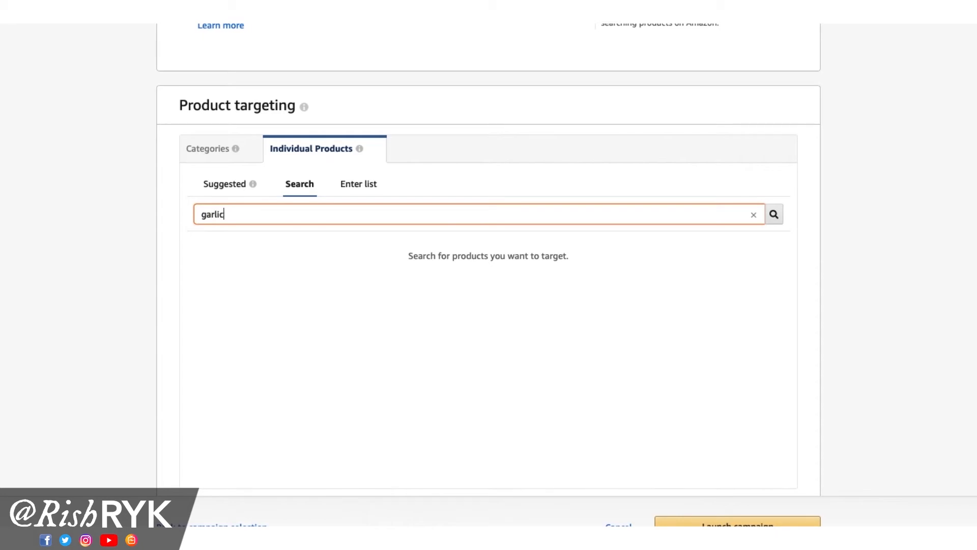
text( pres)
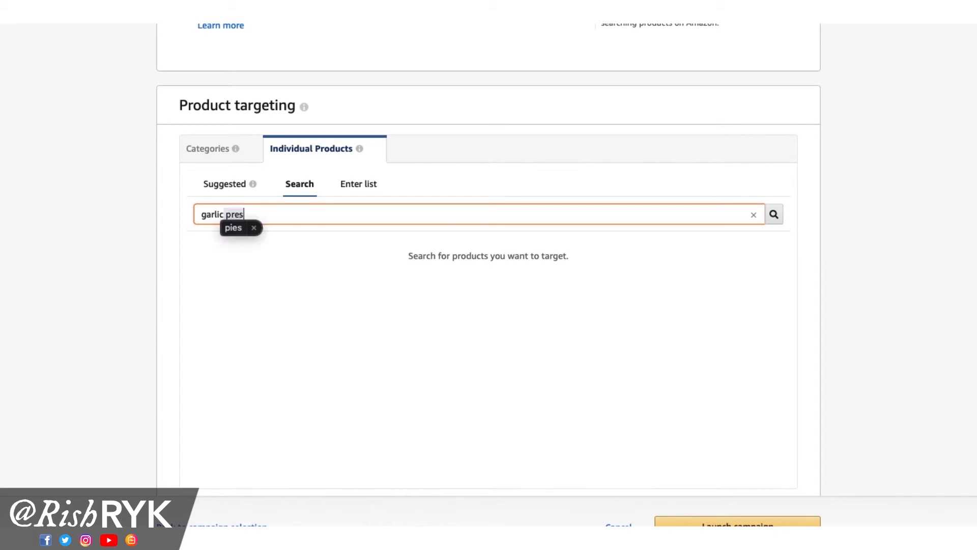
text(s)
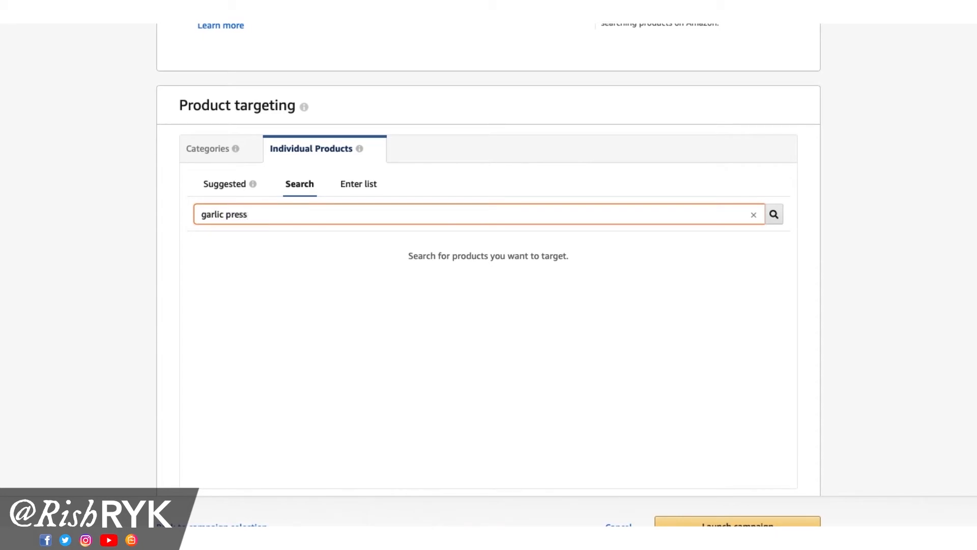
key(Return)
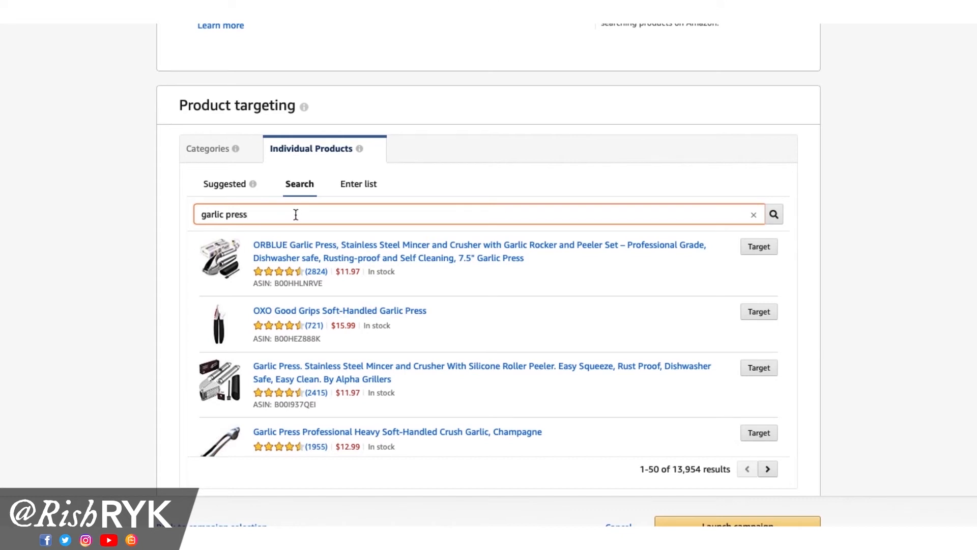
- Find the ORBLUE garlic press by its ASIN B00HHLNRVE and target it, and view the option for entering a list of ASINs
key(super+BackSpace)
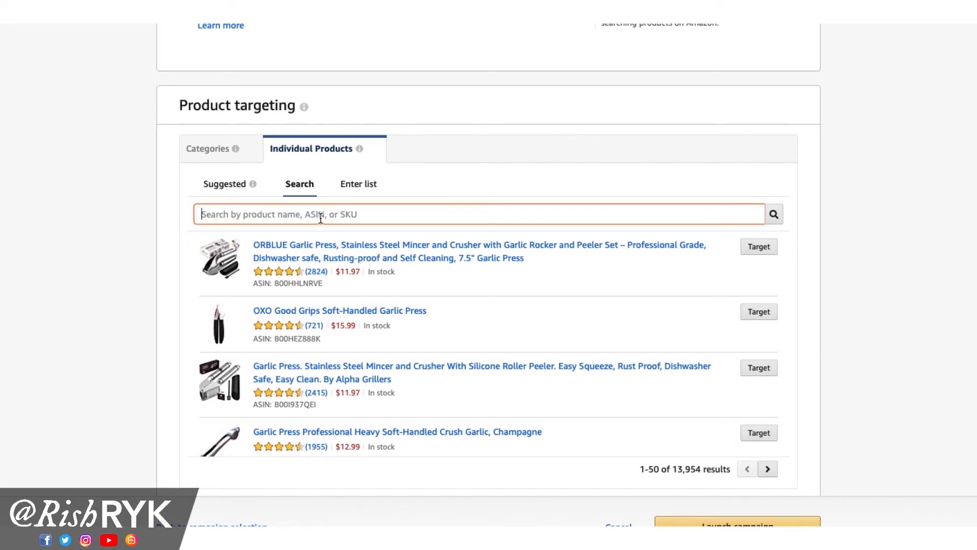
double_click(312, 283)
key(ctrl+c)
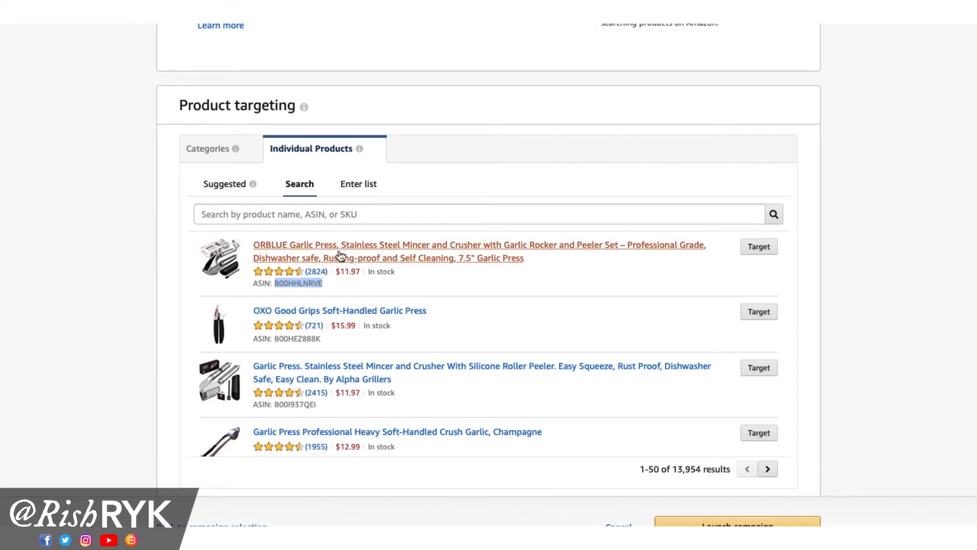
click(299, 214)
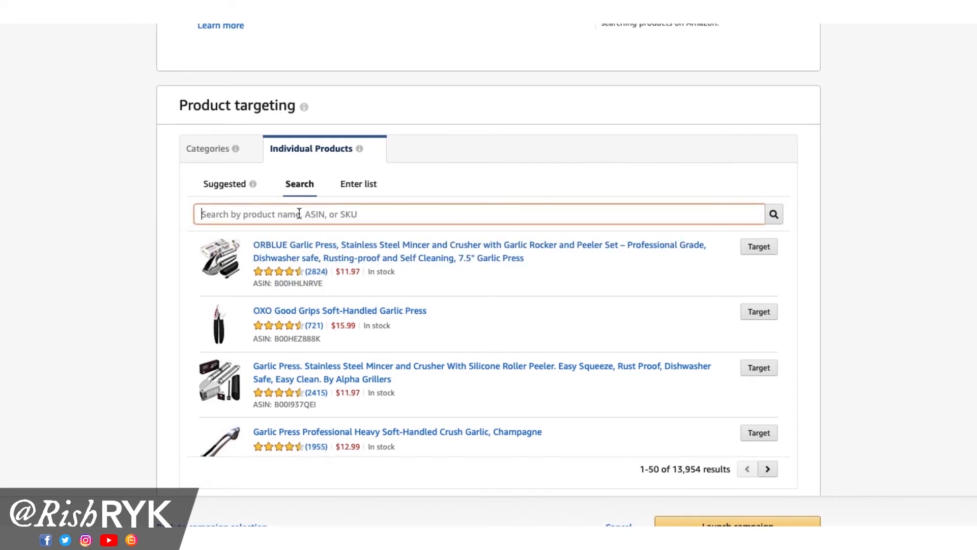
key(ctrl+v)
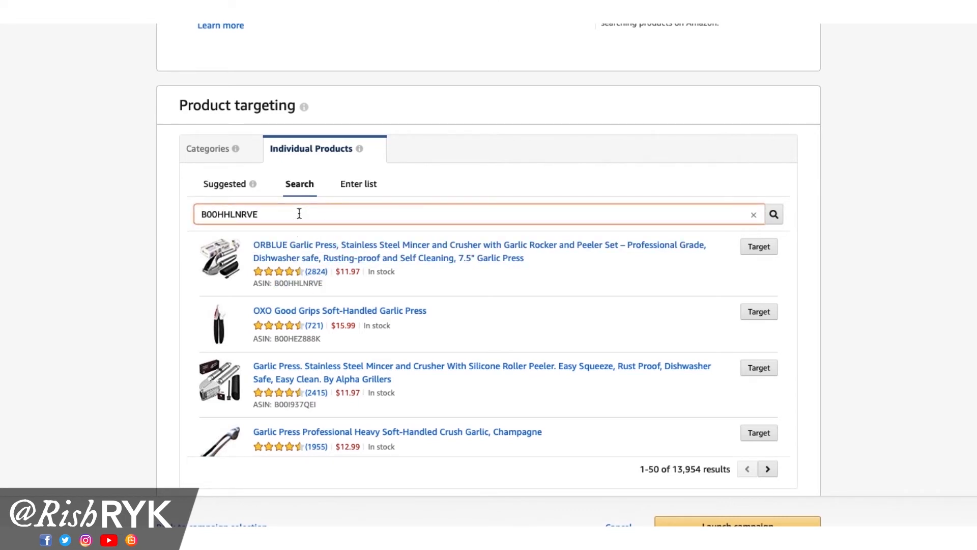
key(Return)
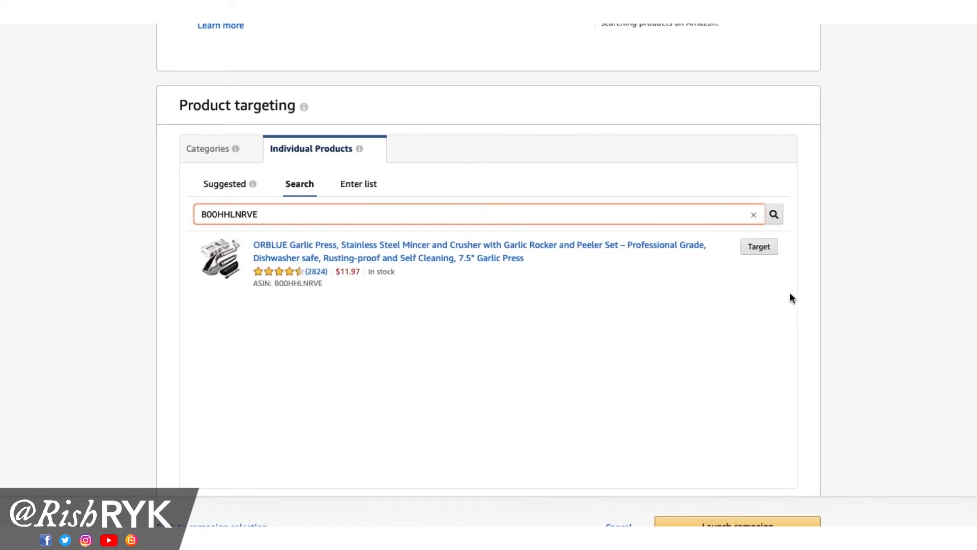
click(757, 248)
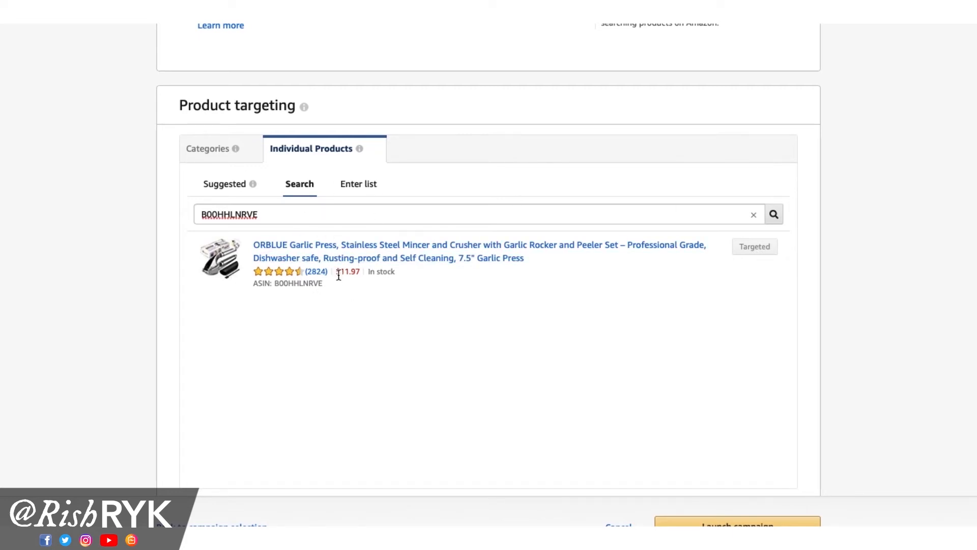
click(361, 190)
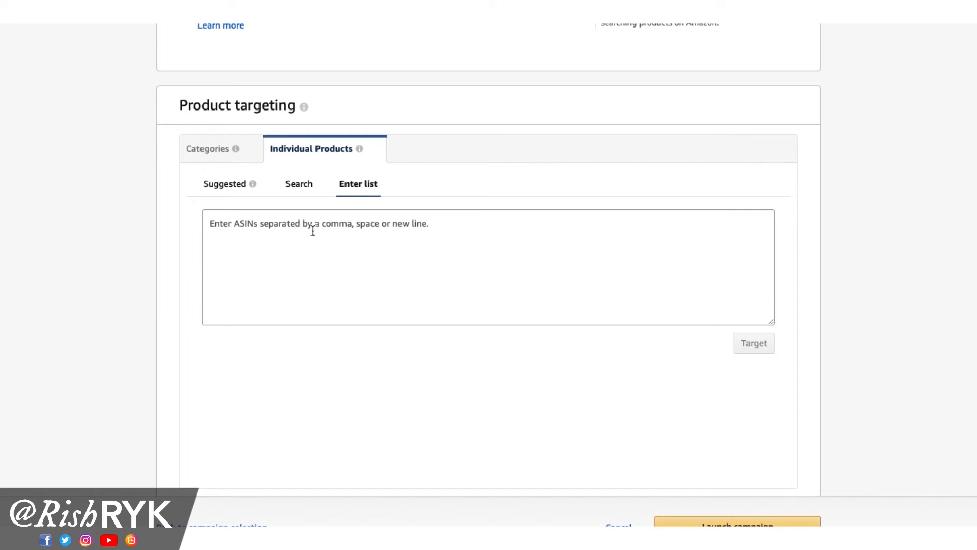
click(299, 186)
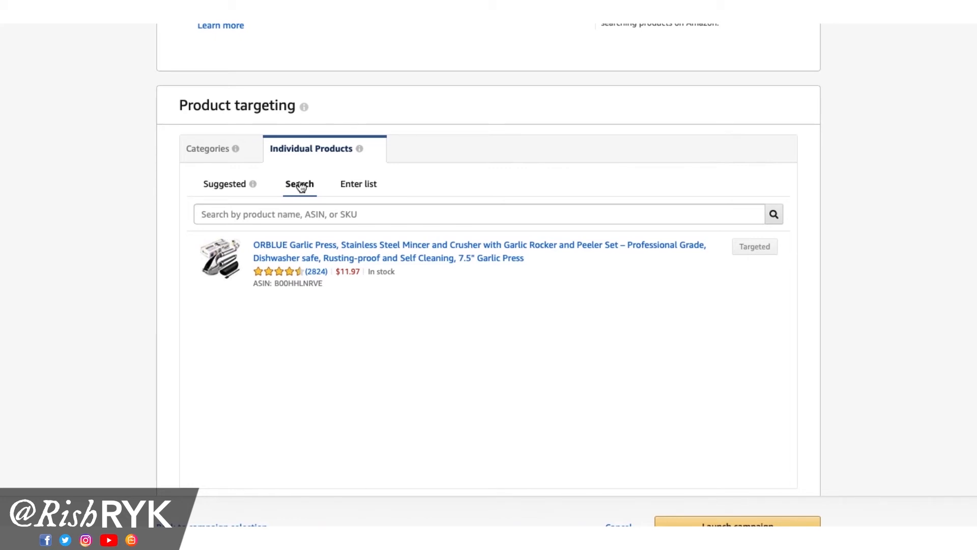
- Apply the suggested bid of $1.04 to the targeted ORBLUE garlic press
scroll(662, 395, down, 2)
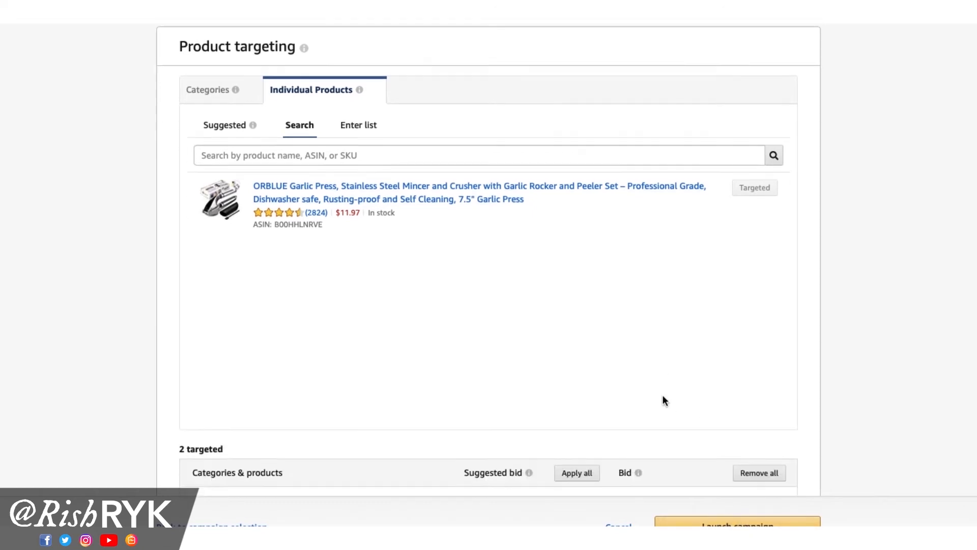
scroll(691, 478, down, 2)
scroll(698, 449, up, 1)
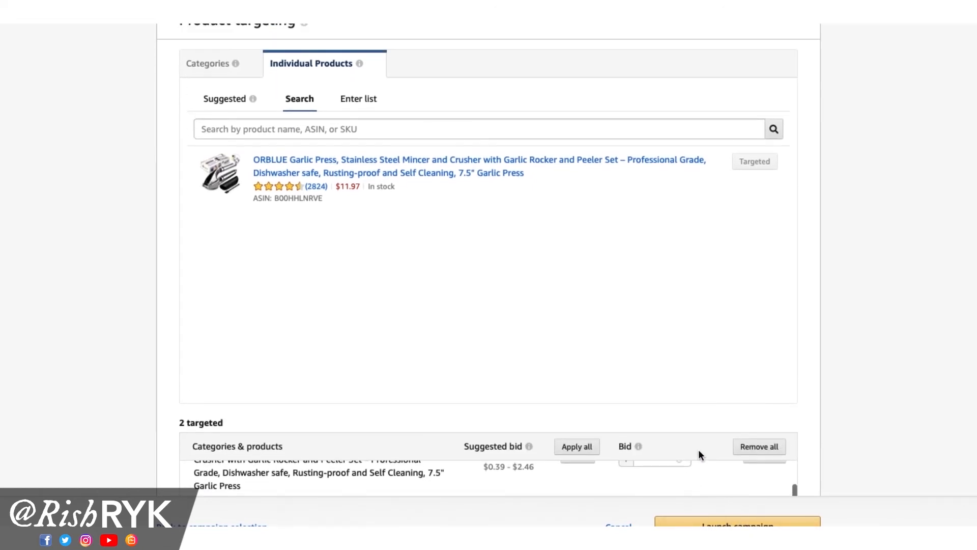
scroll(832, 307, down, 4)
scroll(506, 261, up, 2)
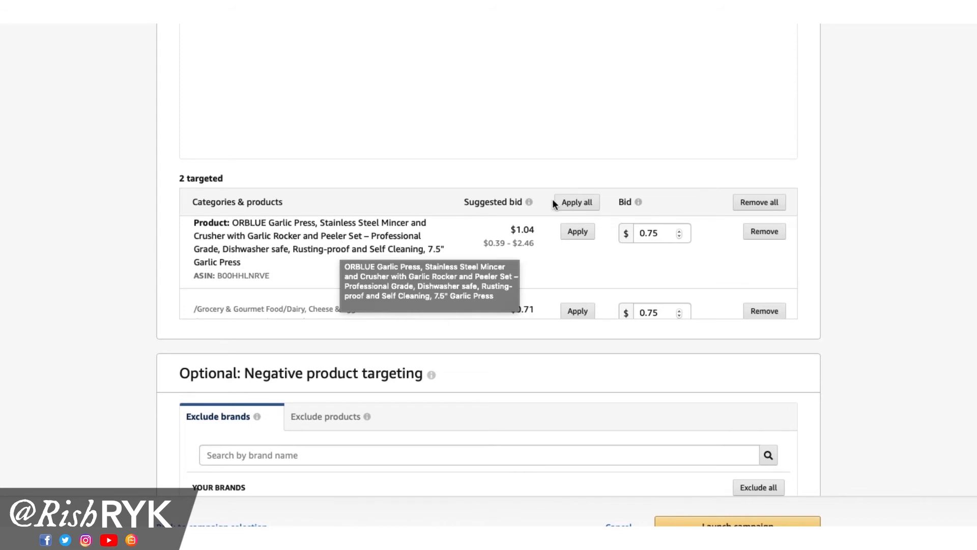
click(584, 232)
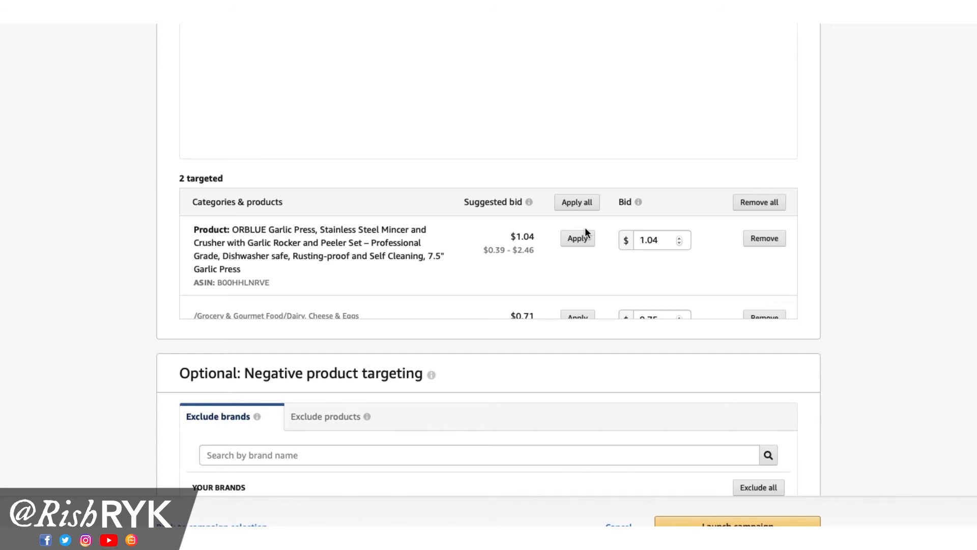
- Review the Butter & Margarine category's bid and the optional negative product targeting section
scroll(585, 232, down, 1)
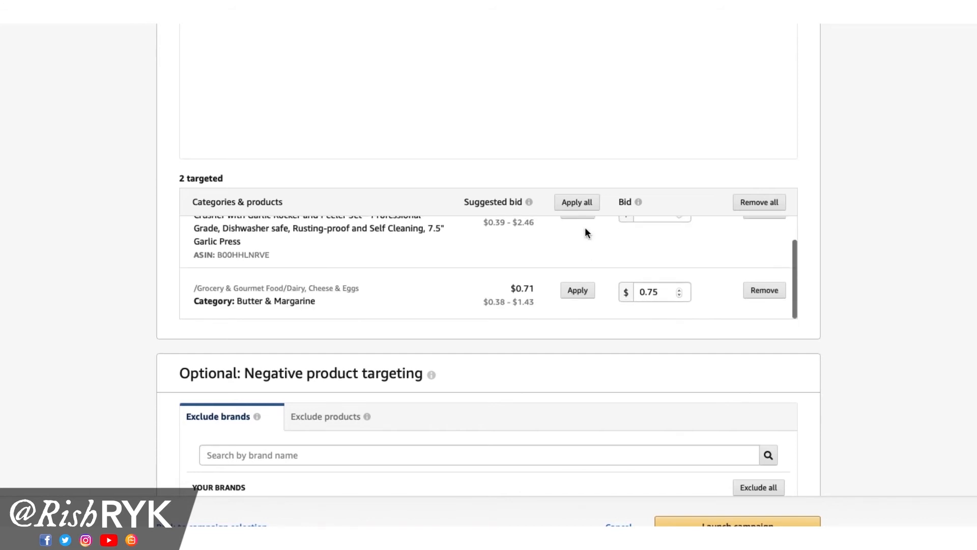
scroll(585, 232, down, 1)
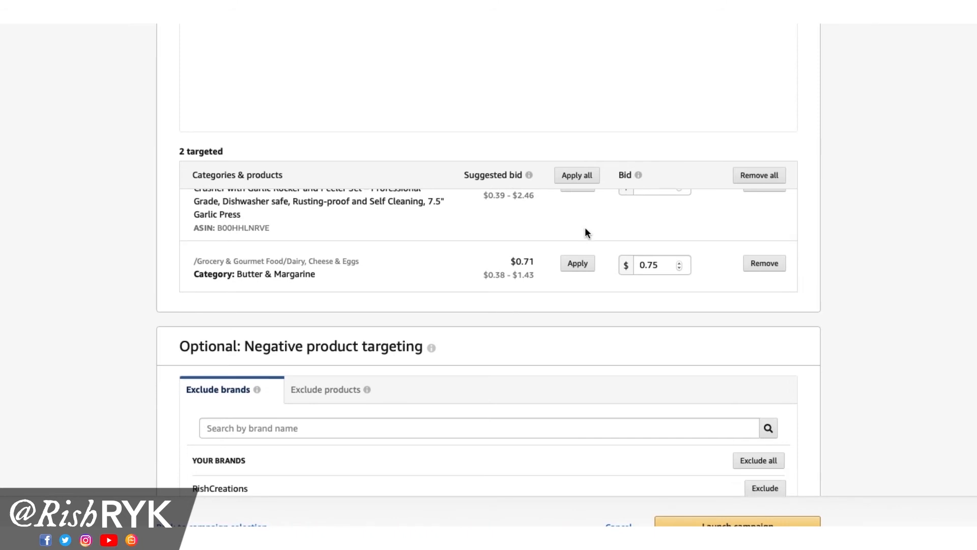
scroll(585, 232, up, 1)
scroll(586, 232, down, 1)
scroll(584, 231, down, 5)
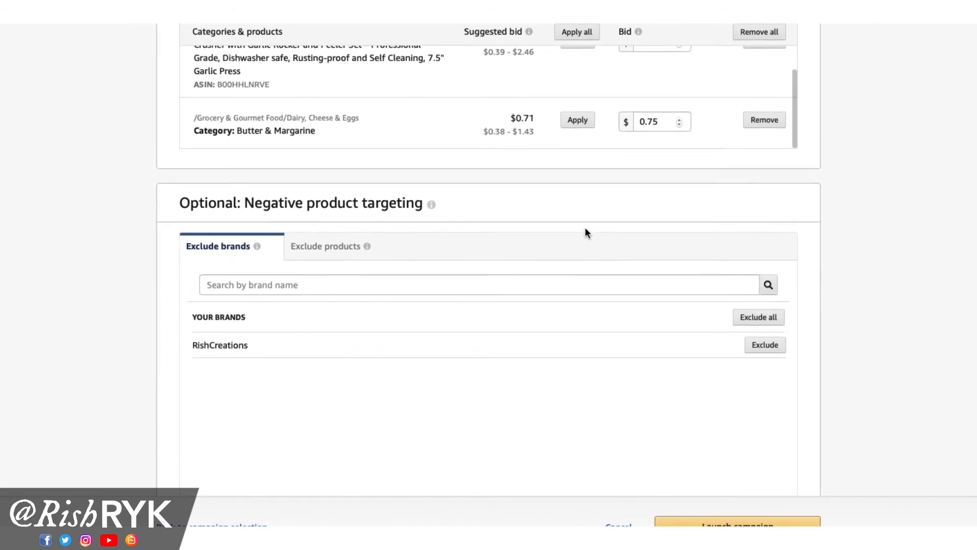
scroll(585, 232, up, 10)
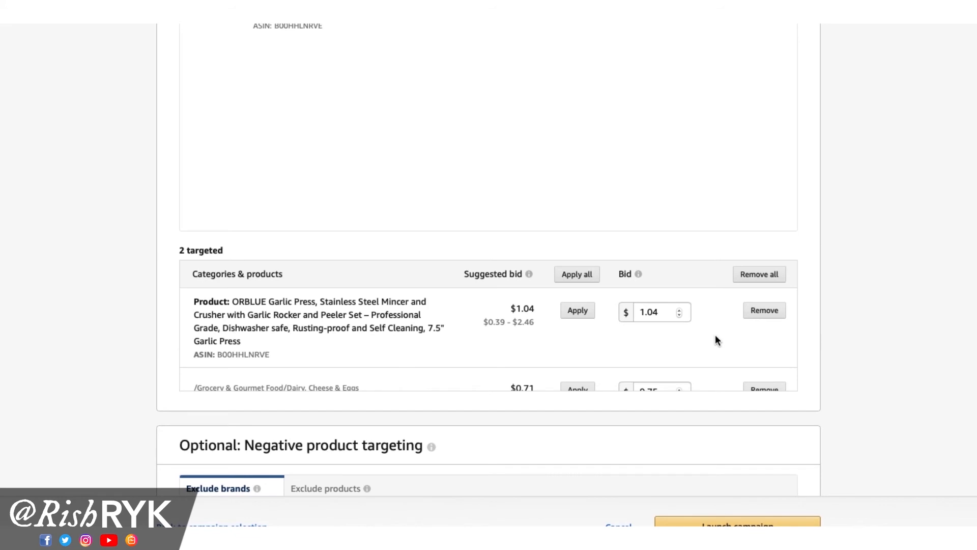